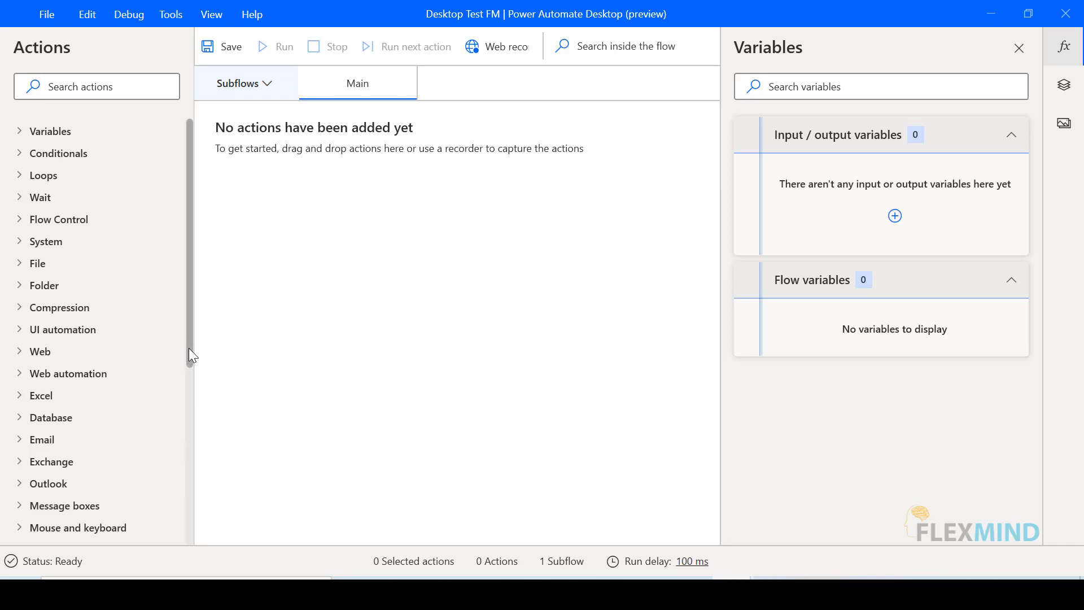
Add Launch Excel with a blank document as the flow's first action.
left_click(19, 396)
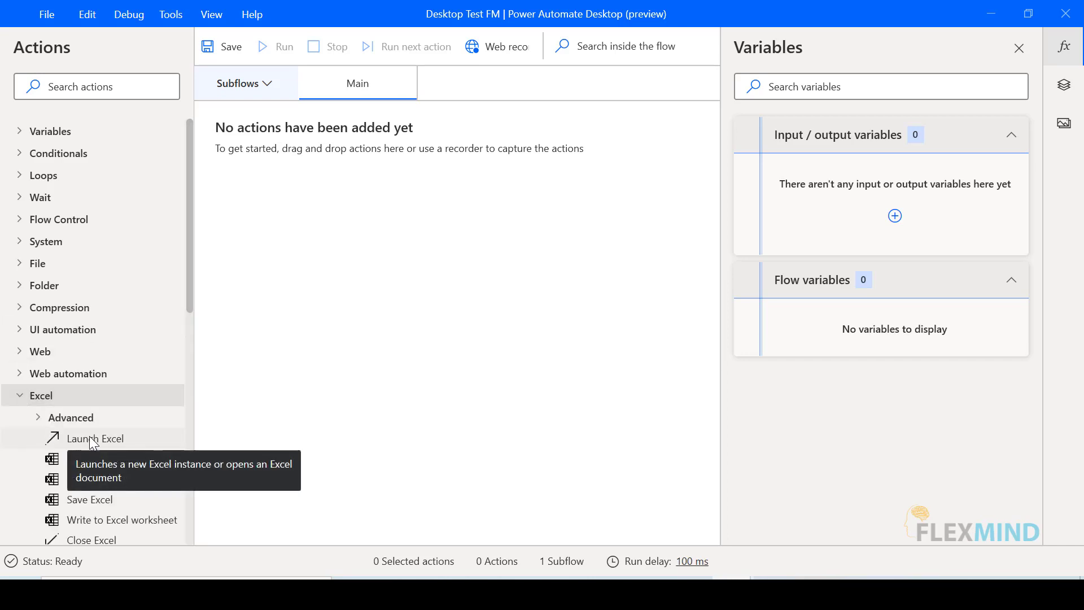
left_click_drag(89, 442, 366, 204)
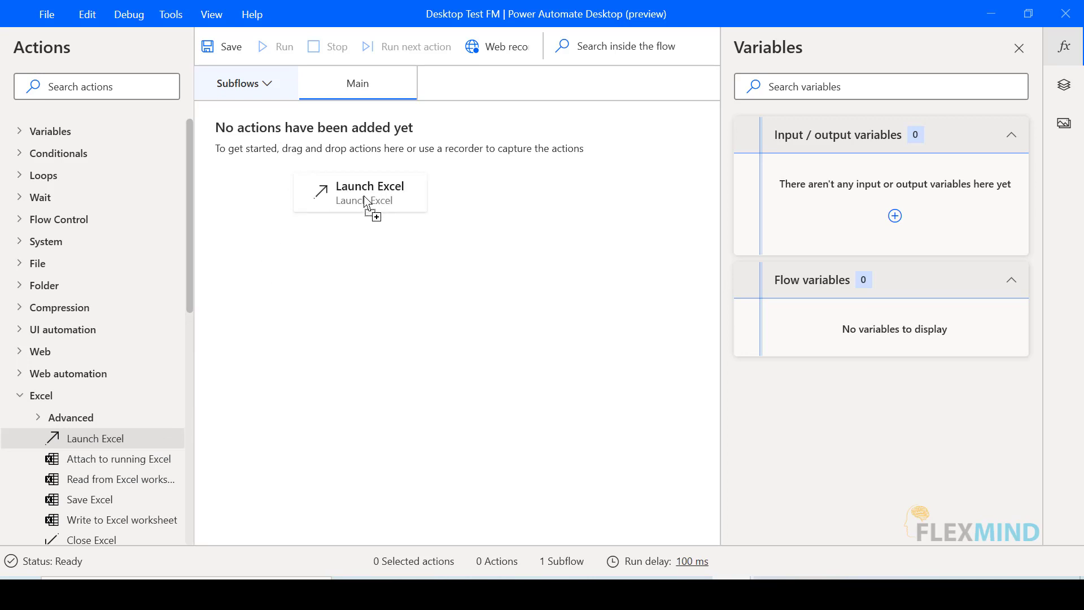
left_click_drag(366, 204, 366, 203)
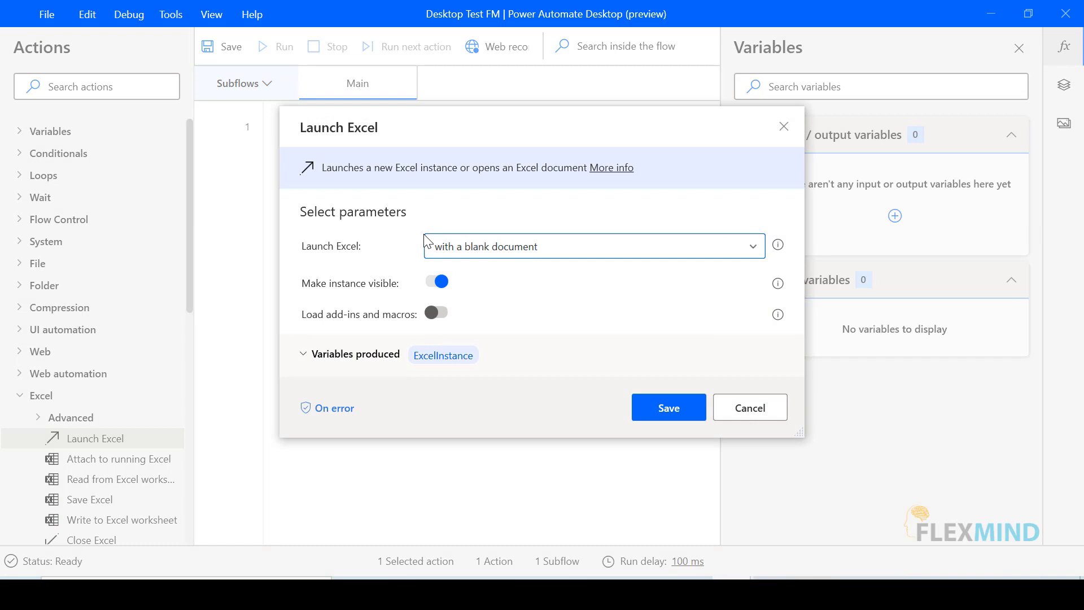
mouse_move(494, 254)
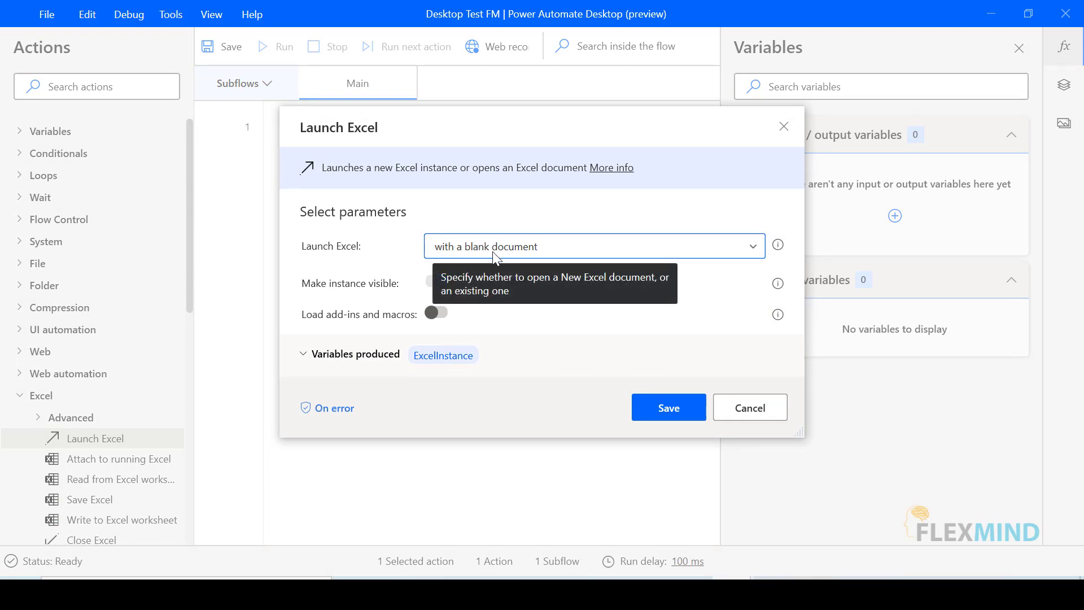
left_click(660, 411)
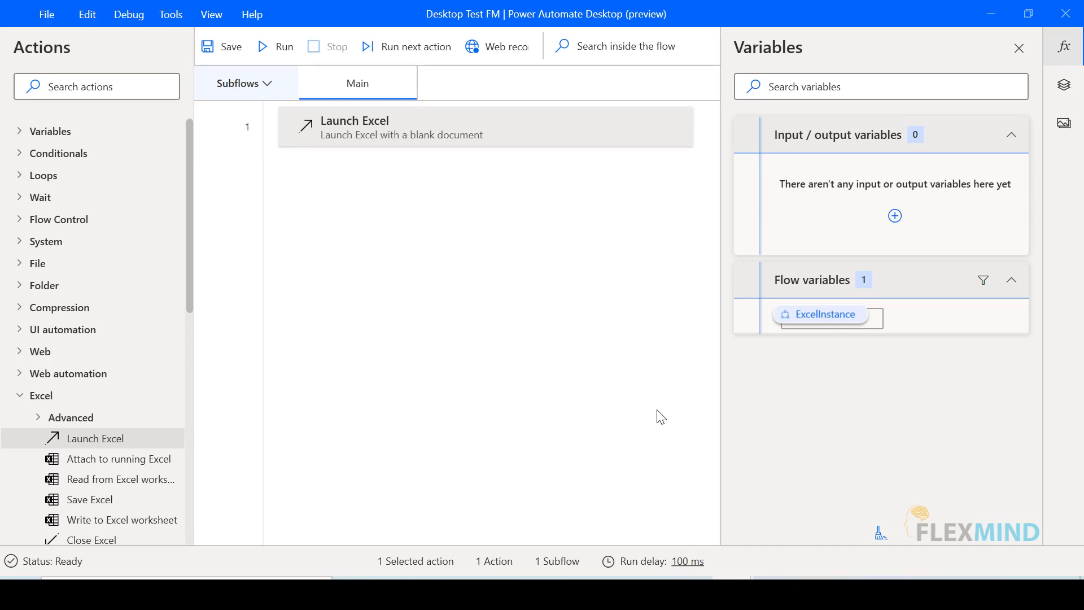
Add Get current date and time as step 2, storing CurrentDateTime.
left_click(93, 86)
type("date")
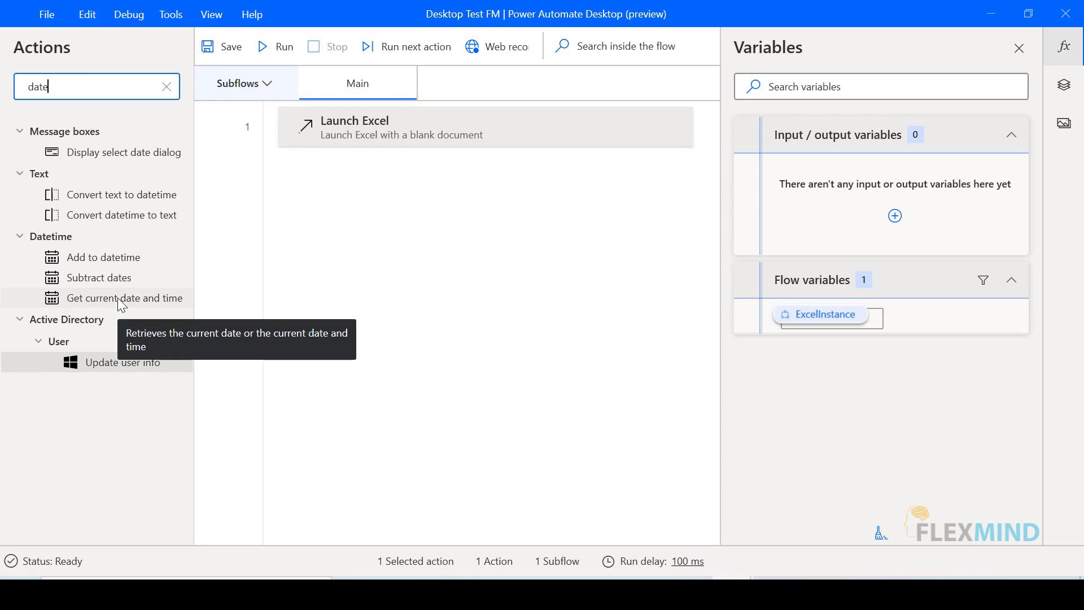
left_click_drag(121, 299, 390, 165)
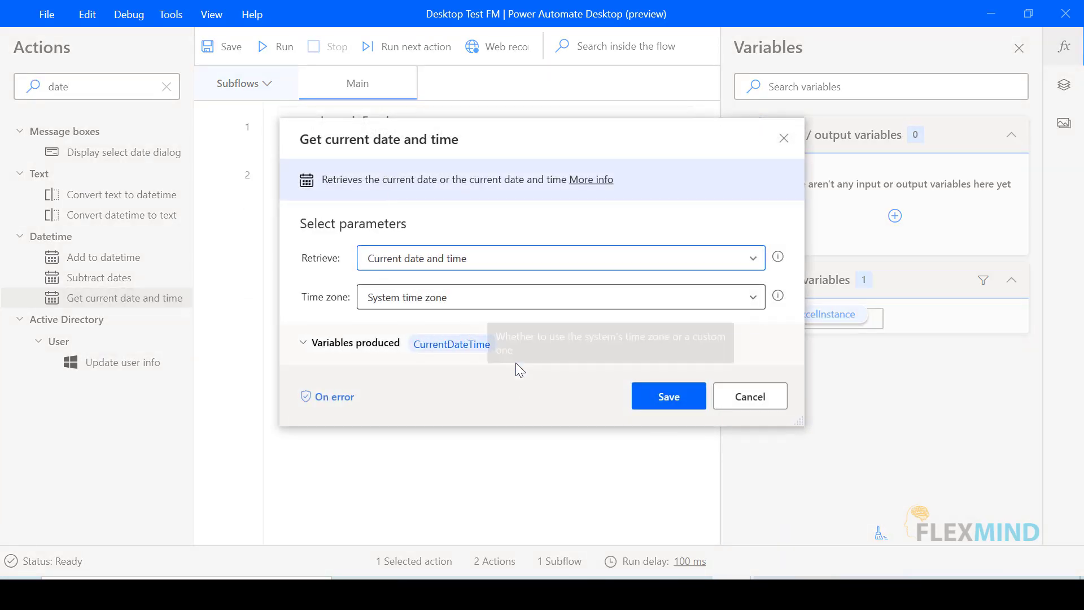
left_click(657, 397)
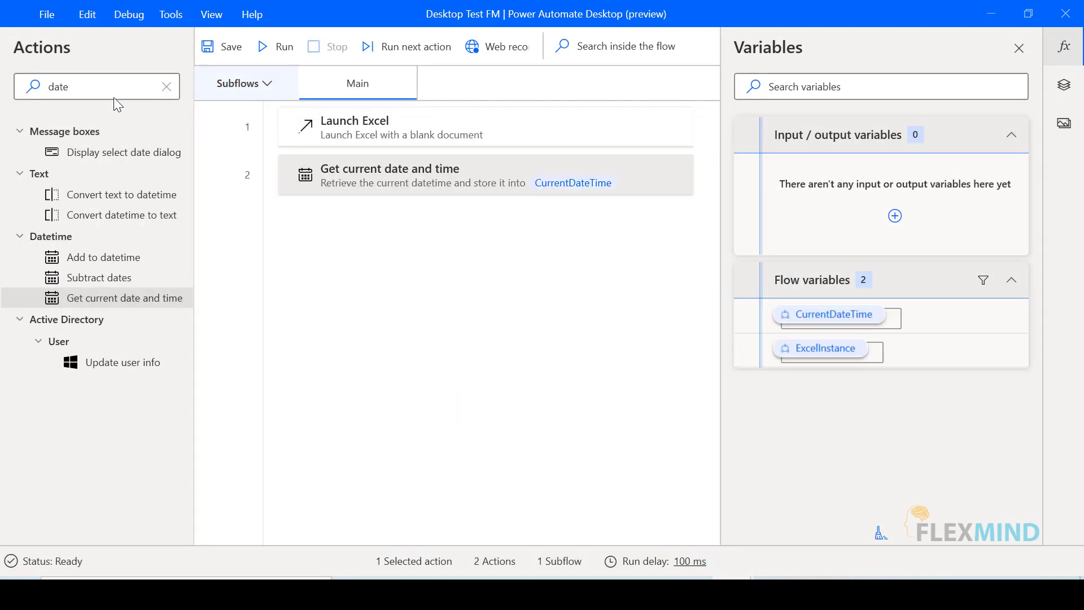
Add Write to Excel worksheet writing %CurrentDateTime% into the currently active cell.
double_click(42, 86)
type("exce")
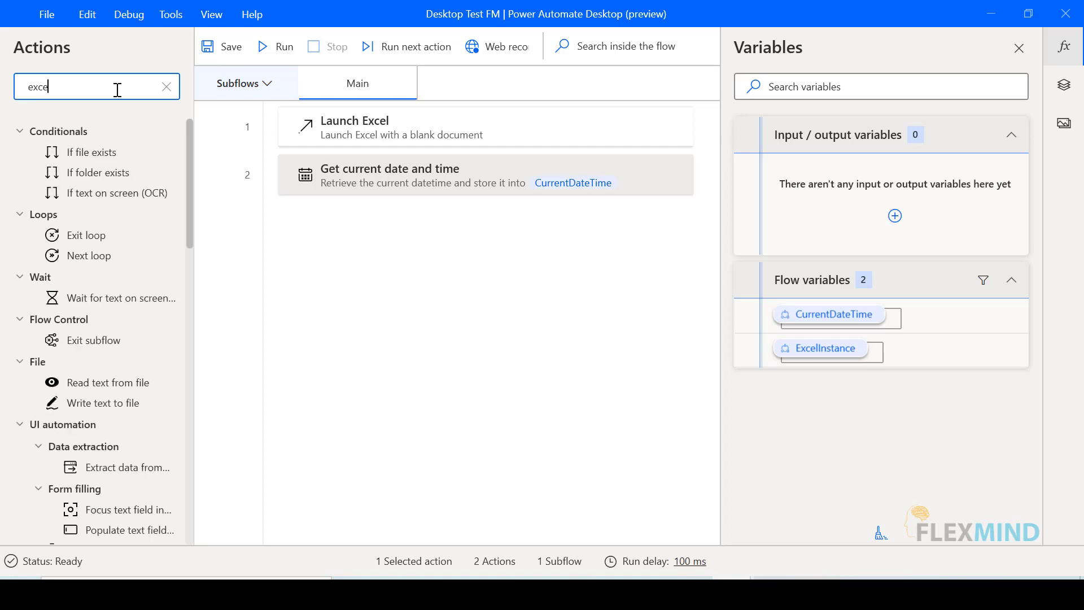
type("l")
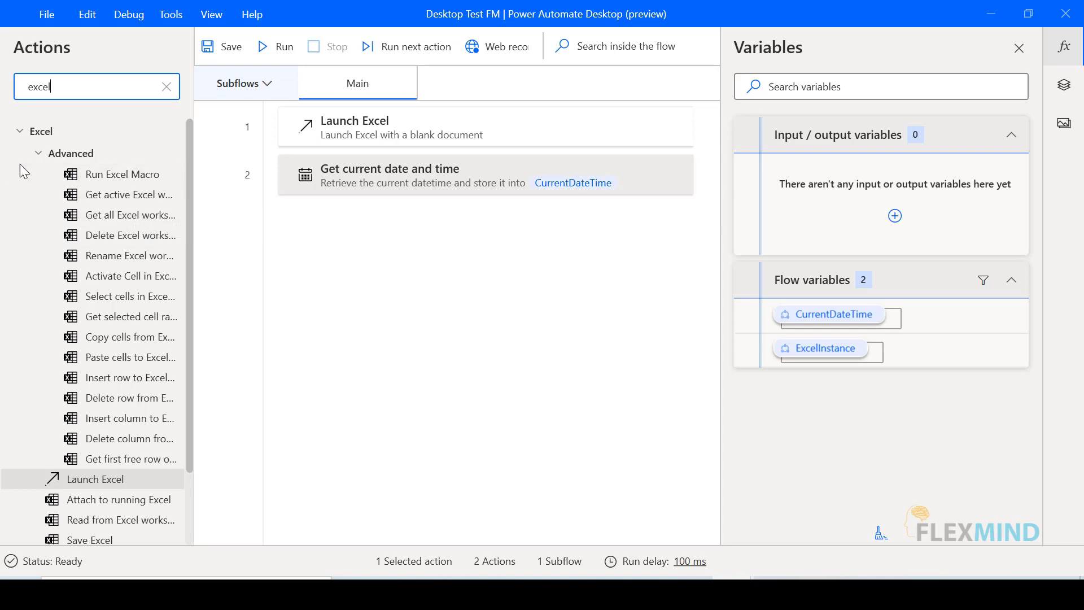
left_click(38, 154)
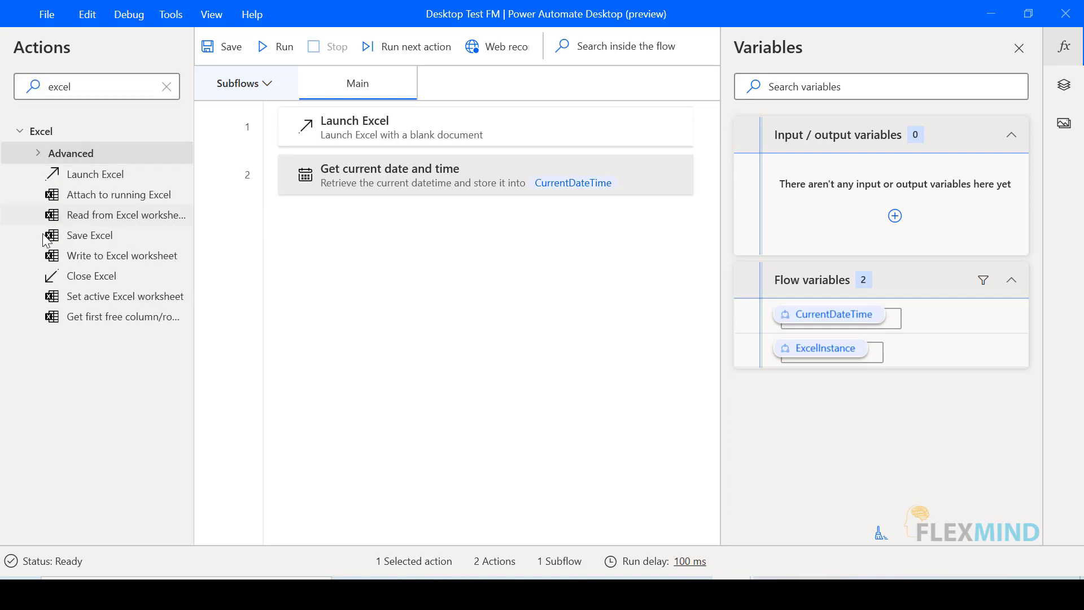
left_click_drag(121, 254, 428, 246)
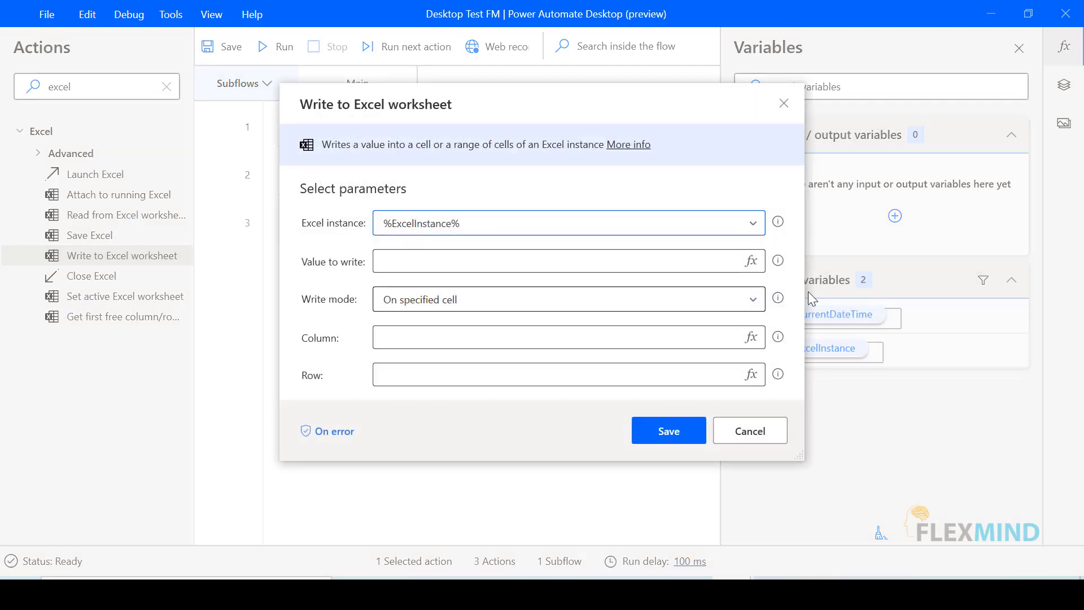
left_click(753, 300)
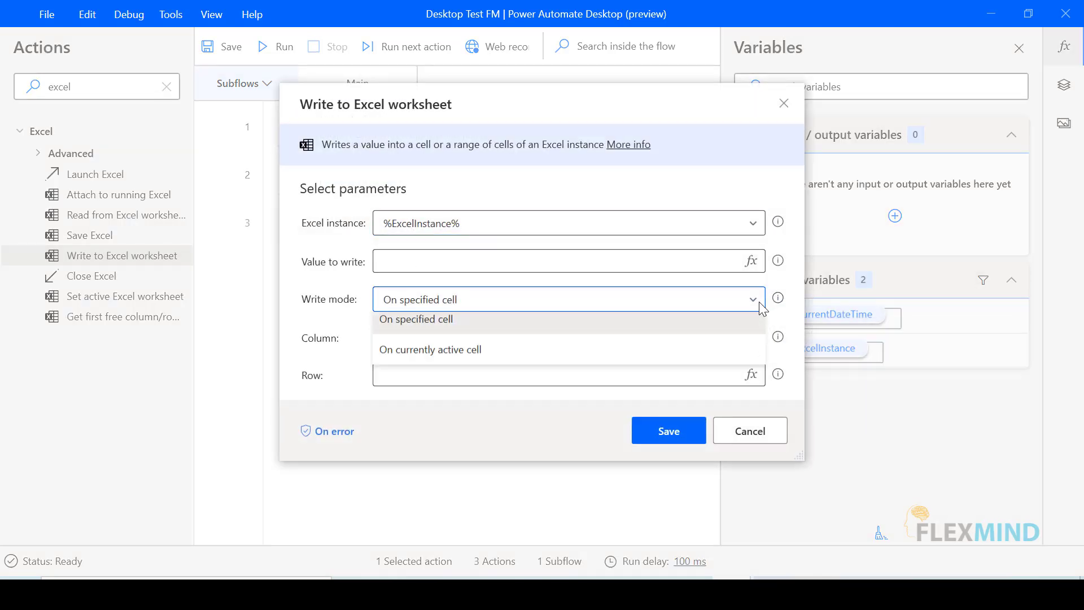
left_click(526, 362)
left_click(455, 261)
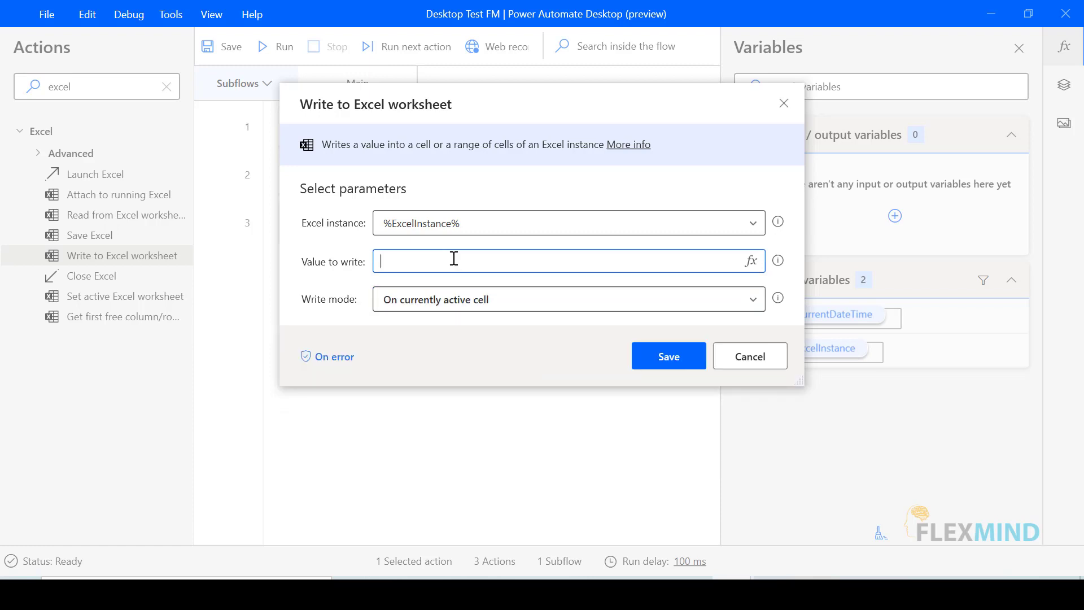
left_click(751, 261)
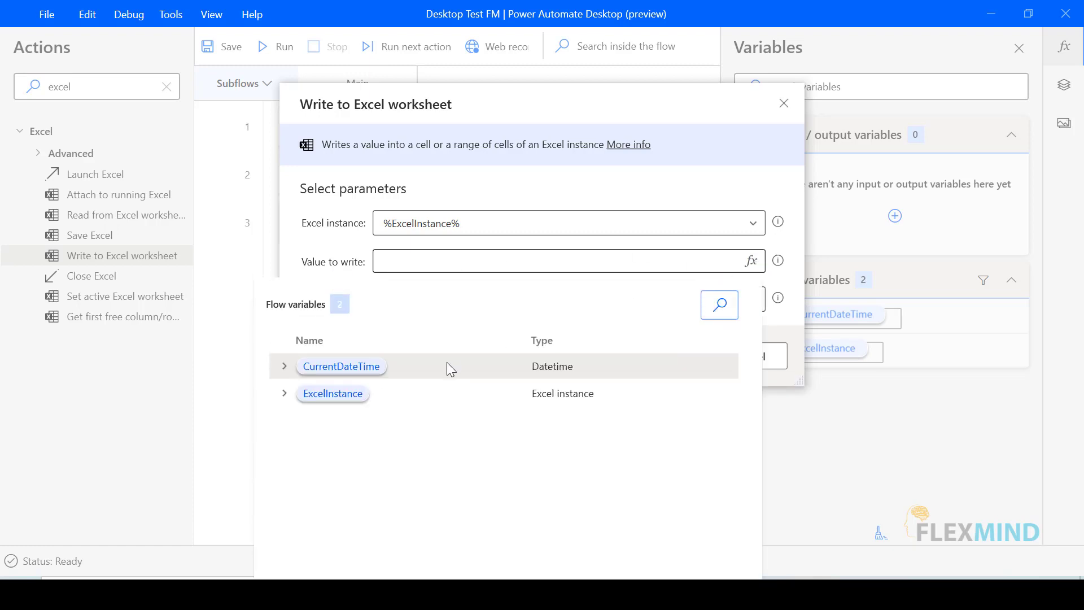
left_click(382, 370)
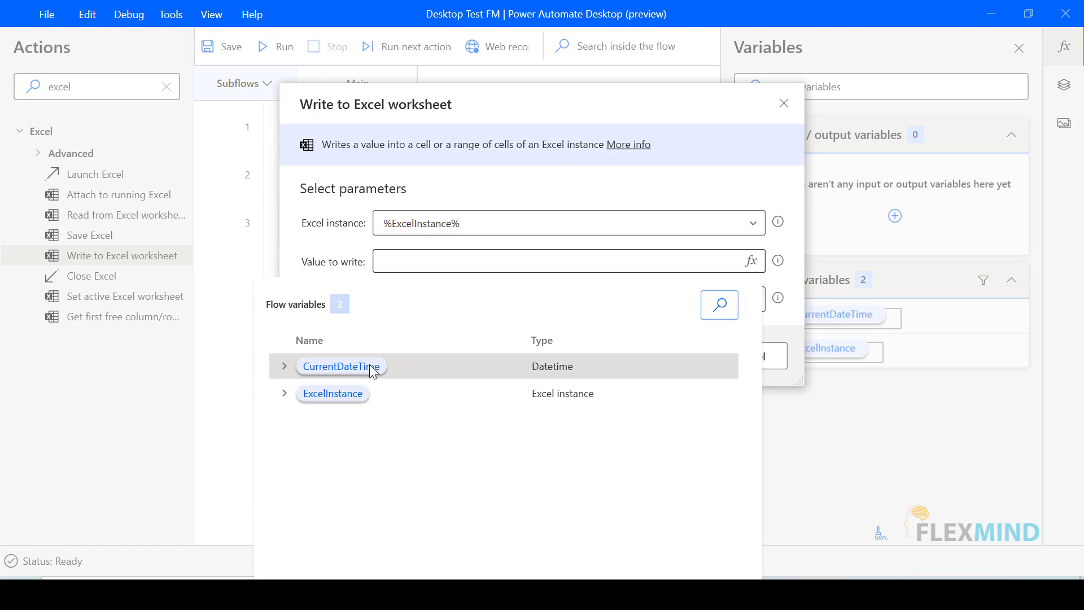
double_click(373, 370)
left_click(691, 355)
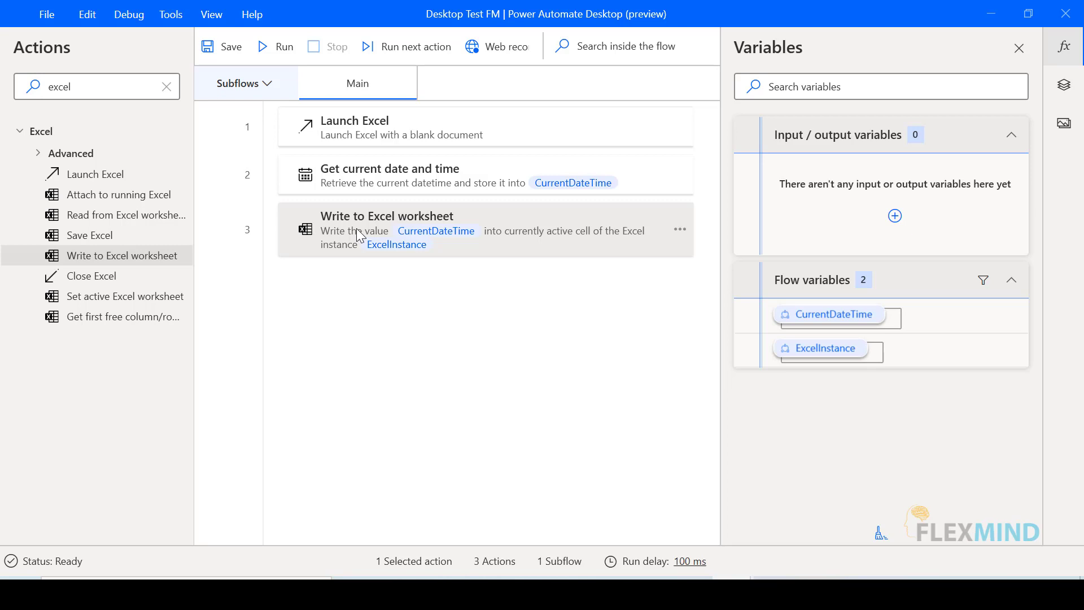
Add a Save Excel step with its save mode set to save under a new name.
left_click_drag(102, 235, 388, 318)
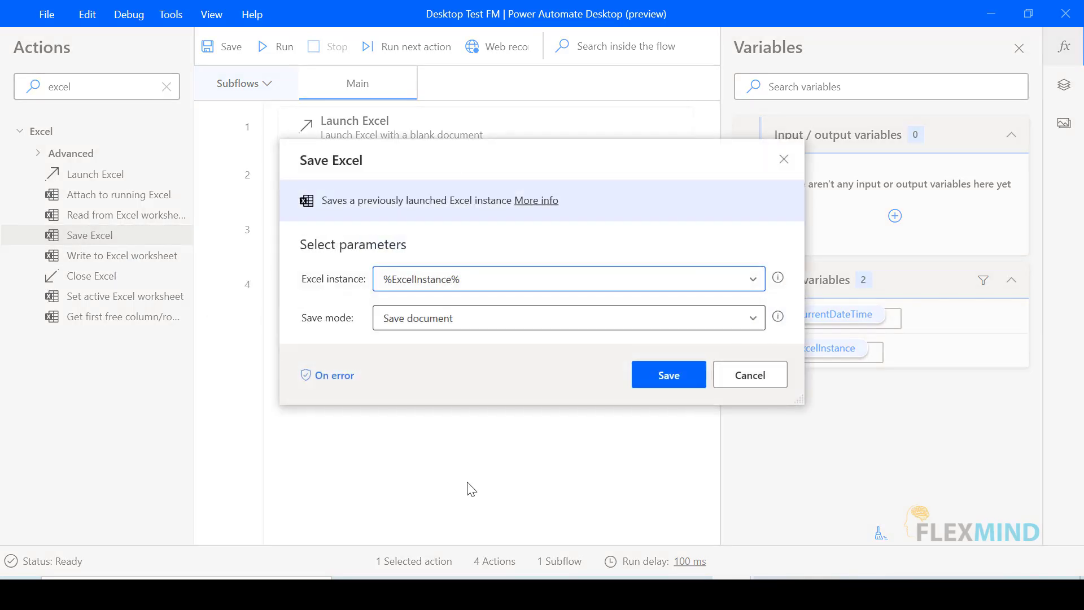
left_click(702, 325)
left_click(454, 381)
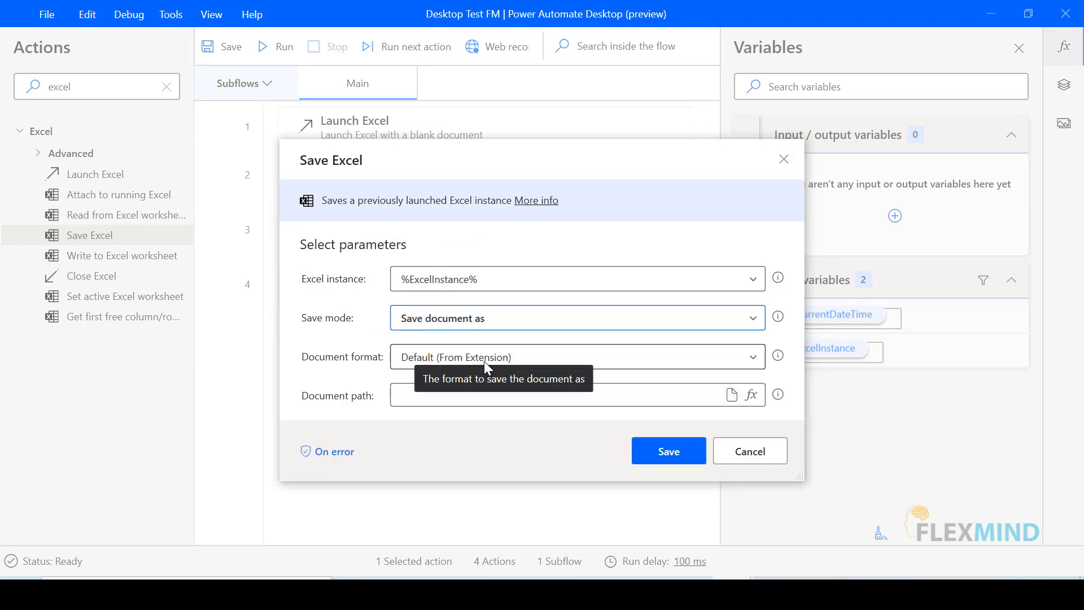
Set the save path to FirstDesktopPowerAutomate on the Desktop and save the step.
left_click(732, 394)
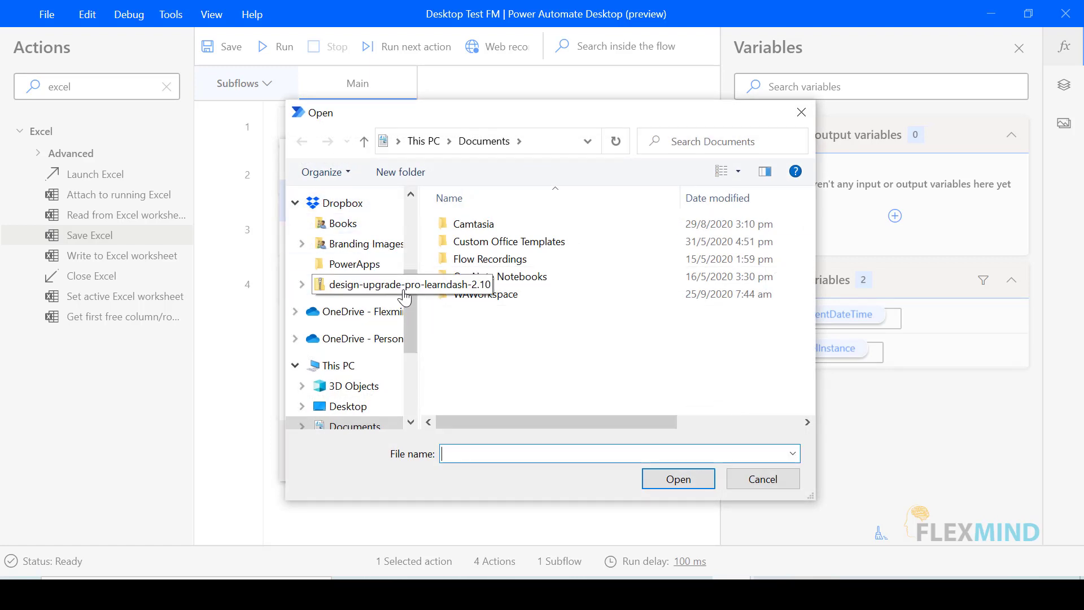
left_click_drag(412, 307, 410, 238)
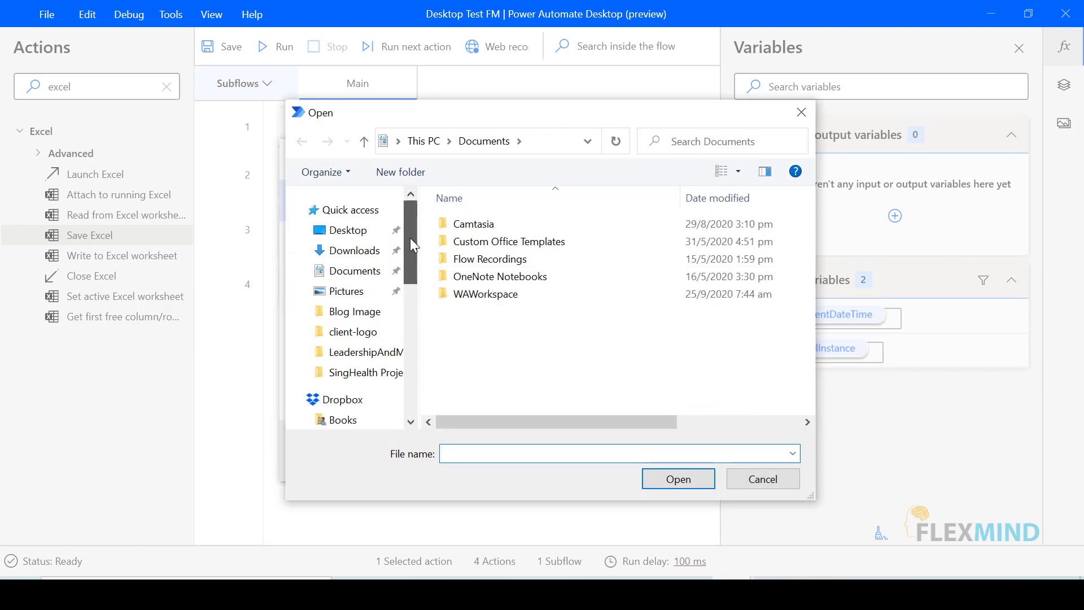
left_click(348, 231)
left_click(468, 455)
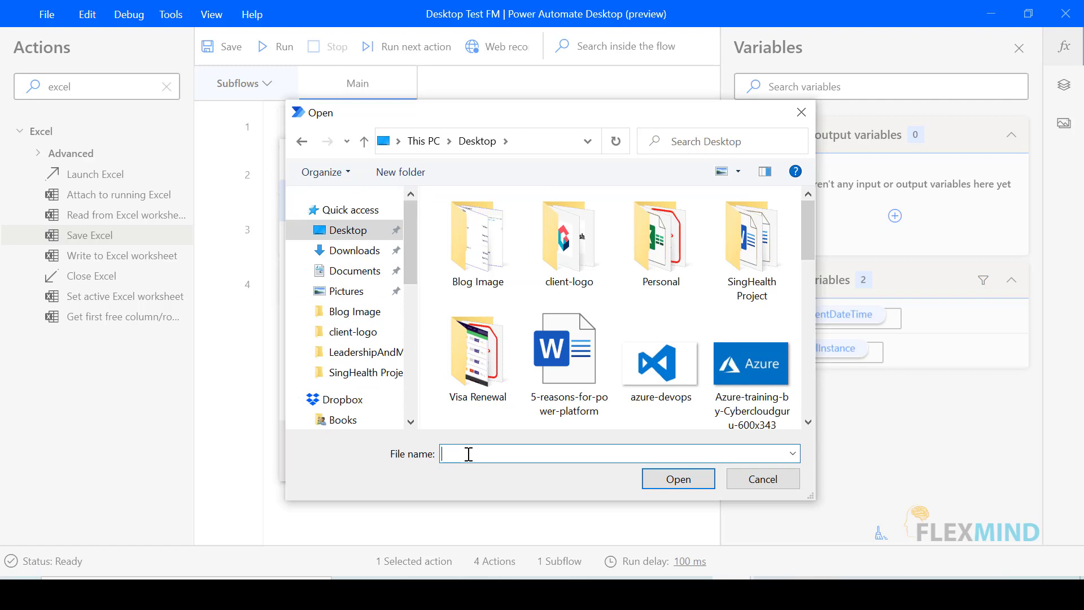
type("Firsd")
key("BackSpace")
type("t")
type("D")
type("esk")
type("topPo")
type("werAutom")
type("ate")
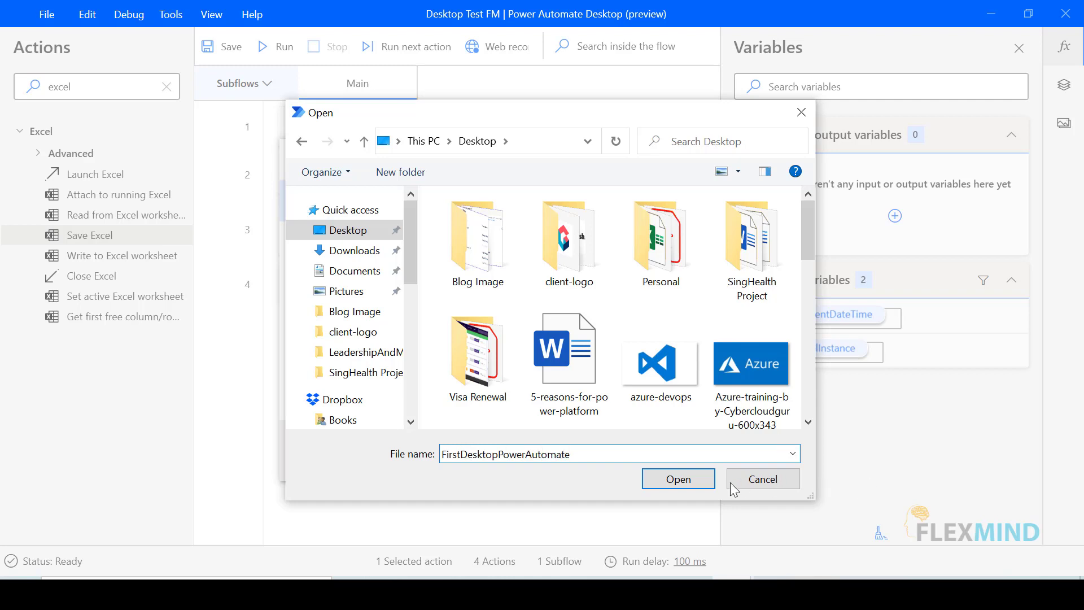
left_click(678, 479)
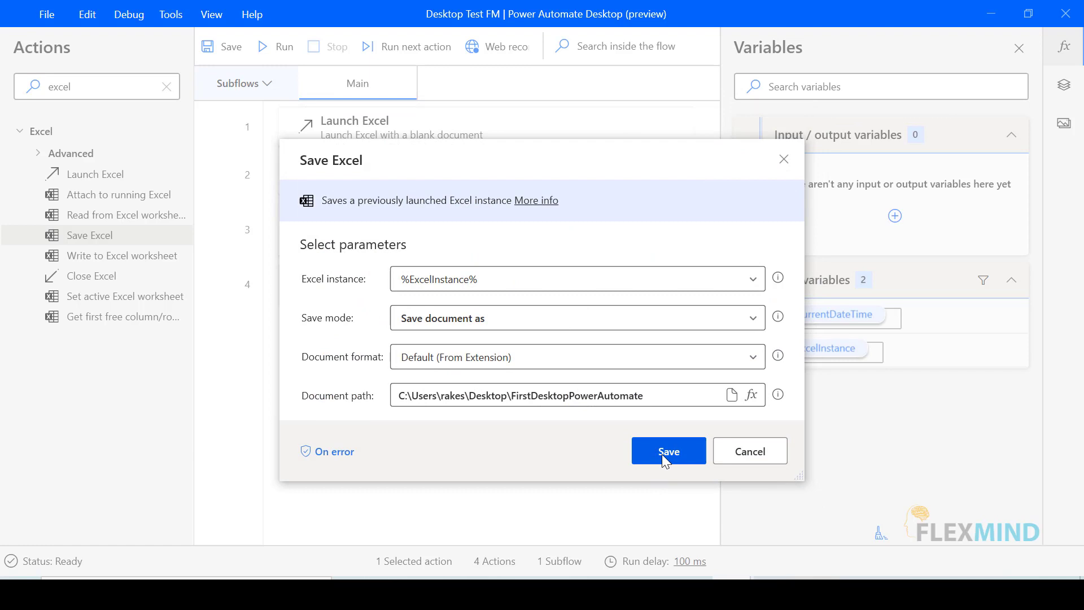
left_click(662, 455)
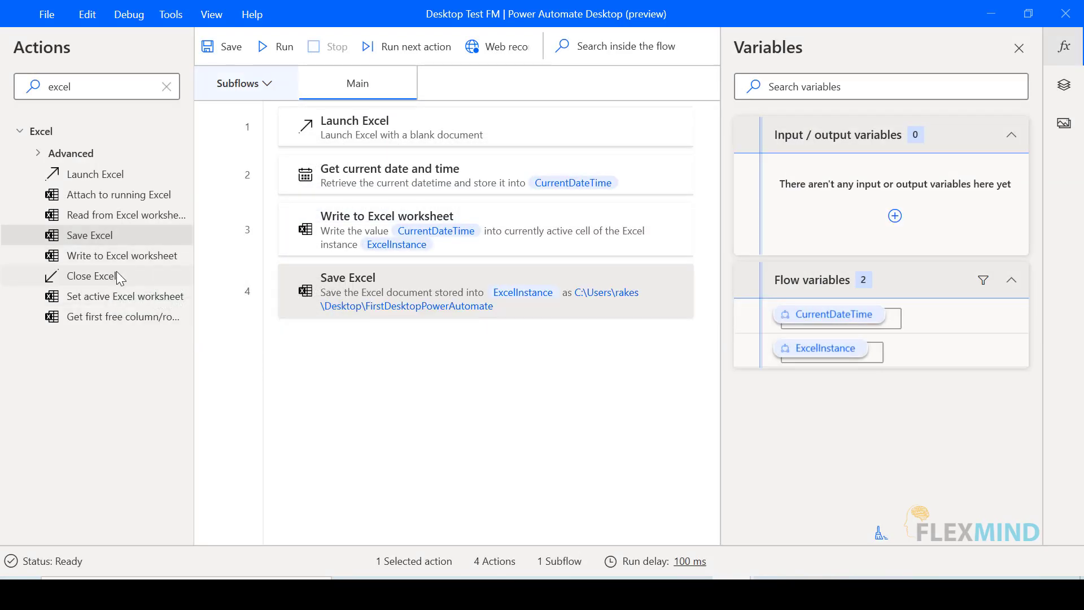
Add a Close Excel step for ExcelInstance below Save Excel.
mouse_move(116, 274)
left_mouse_down()
mouse_move(188, 319)
mouse_move(377, 376)
left_mouse_up()
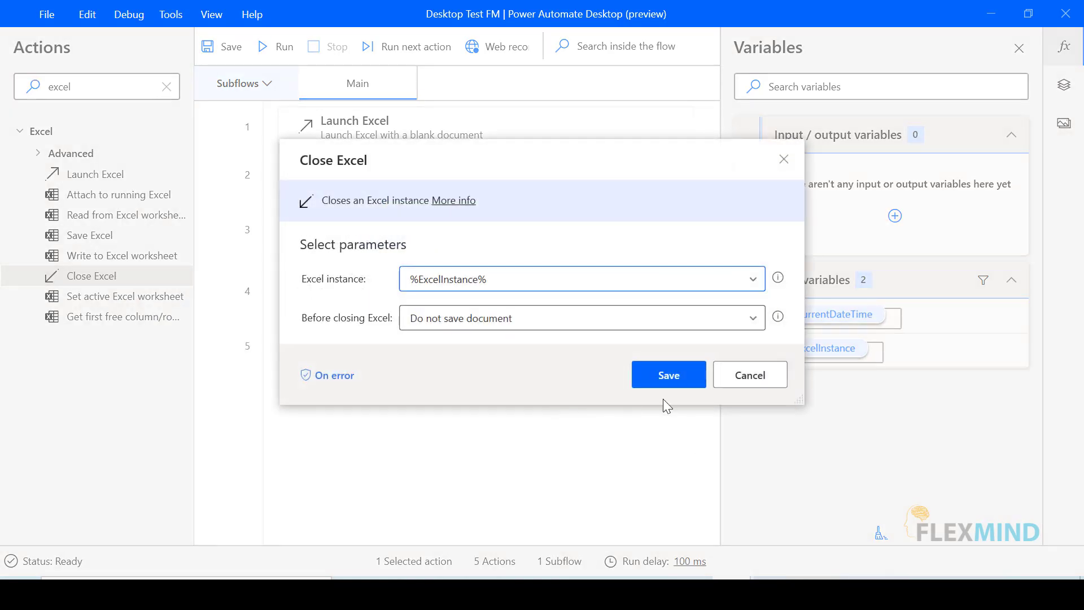
left_click(697, 379)
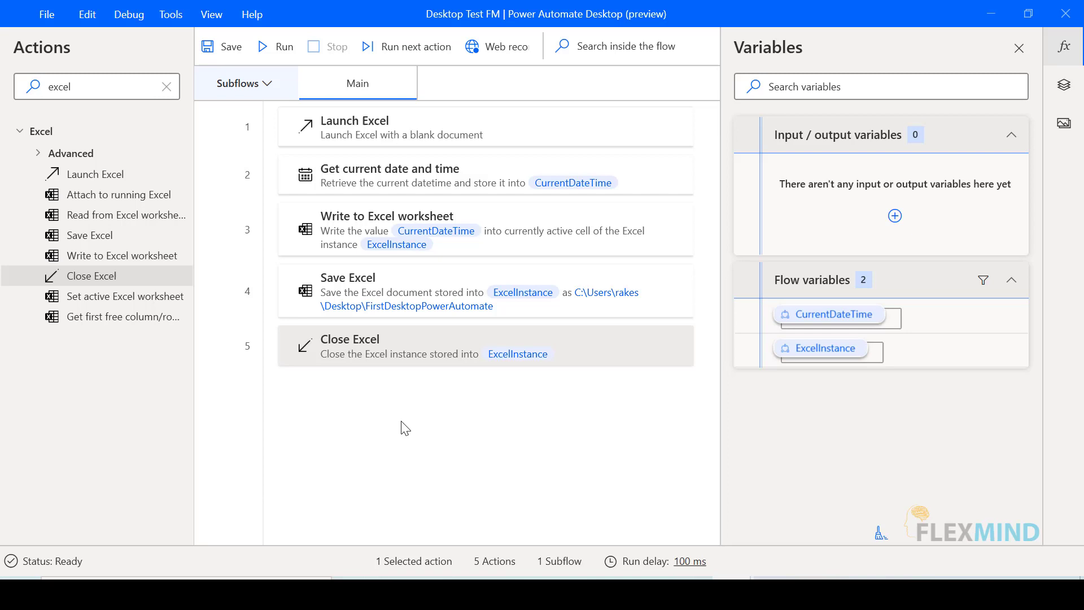
Run the five-action flow to completion, then minimize Power Automate Desktop.
left_click(284, 47)
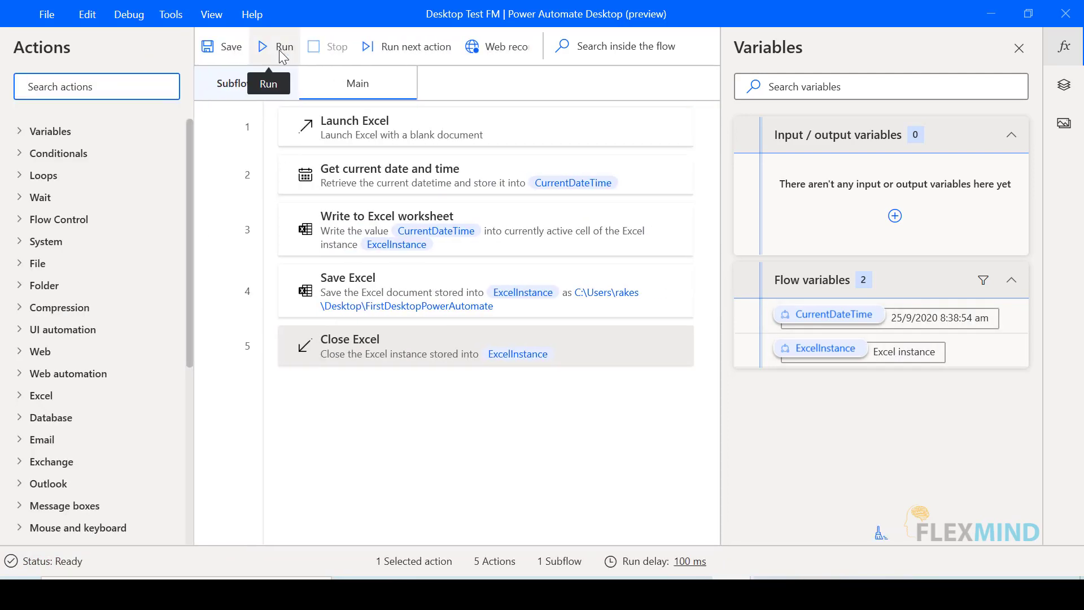
left_click(993, 19)
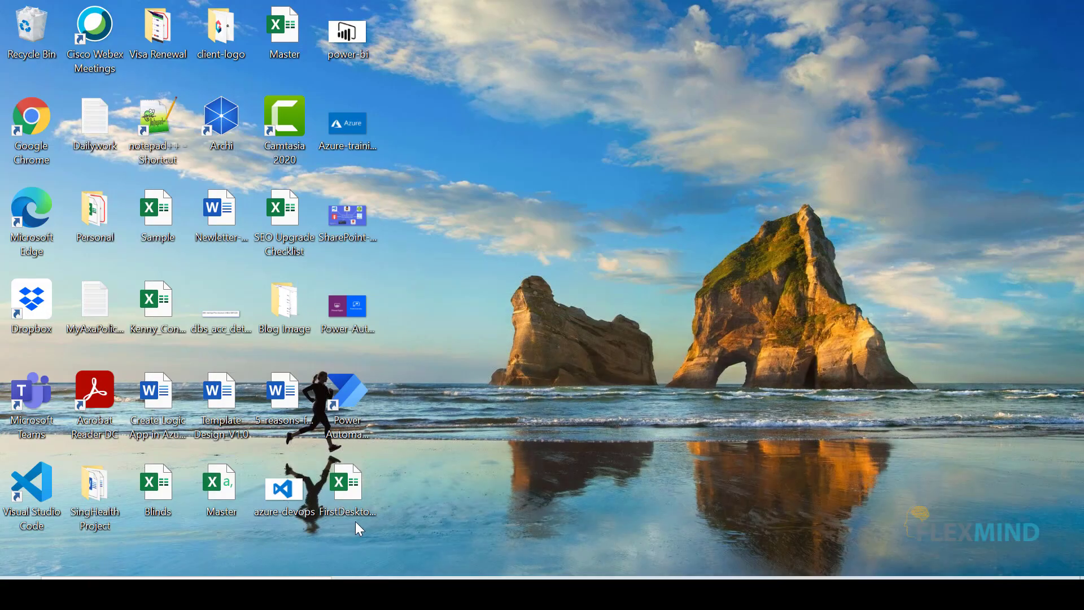
Open FirstDesktopPowerAutomate, widen column A to reveal 25/9/2020 8:38:54 am, and close Excel.
double_click(354, 485)
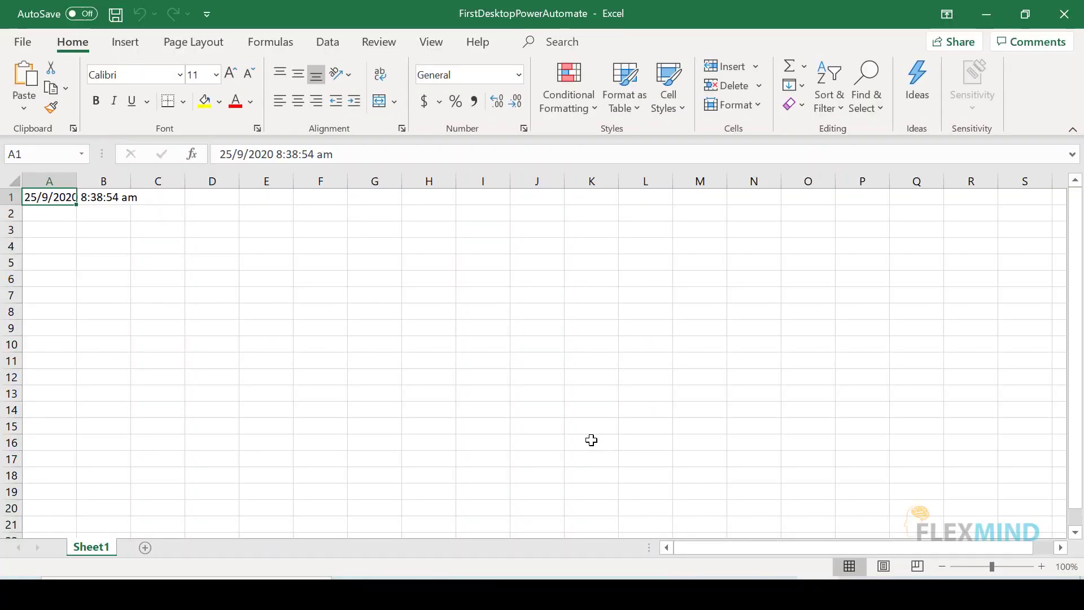
left_click_drag(77, 180, 106, 180)
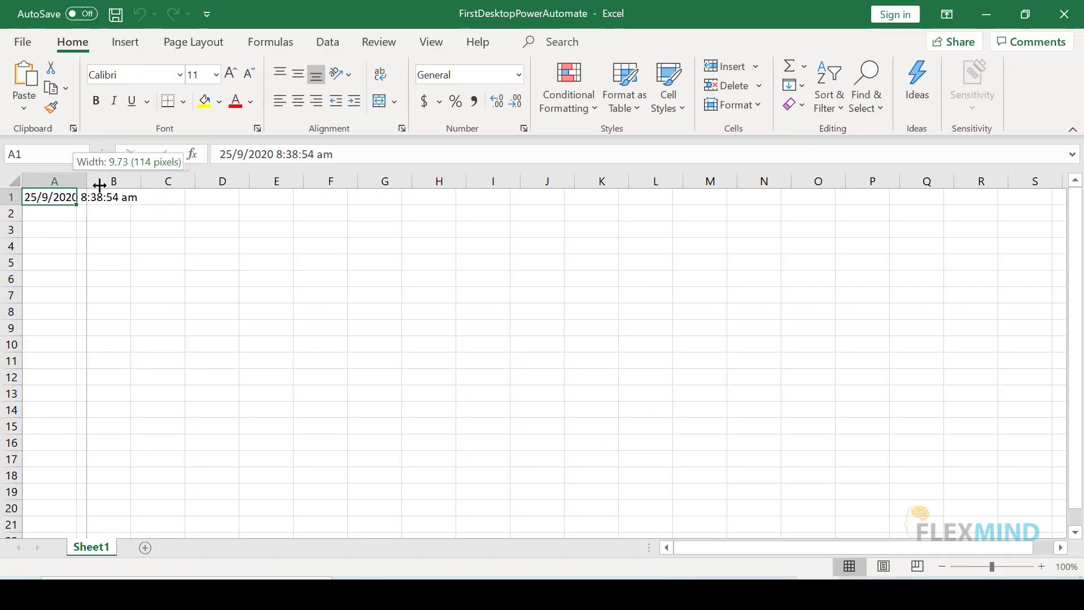
left_click(1065, 14)
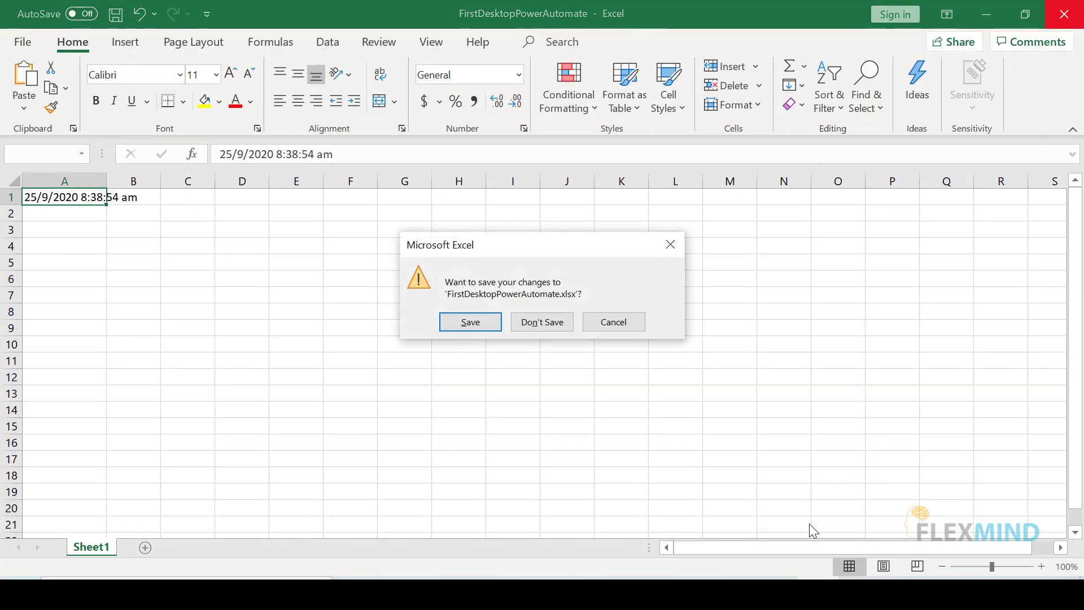
left_click(542, 322)
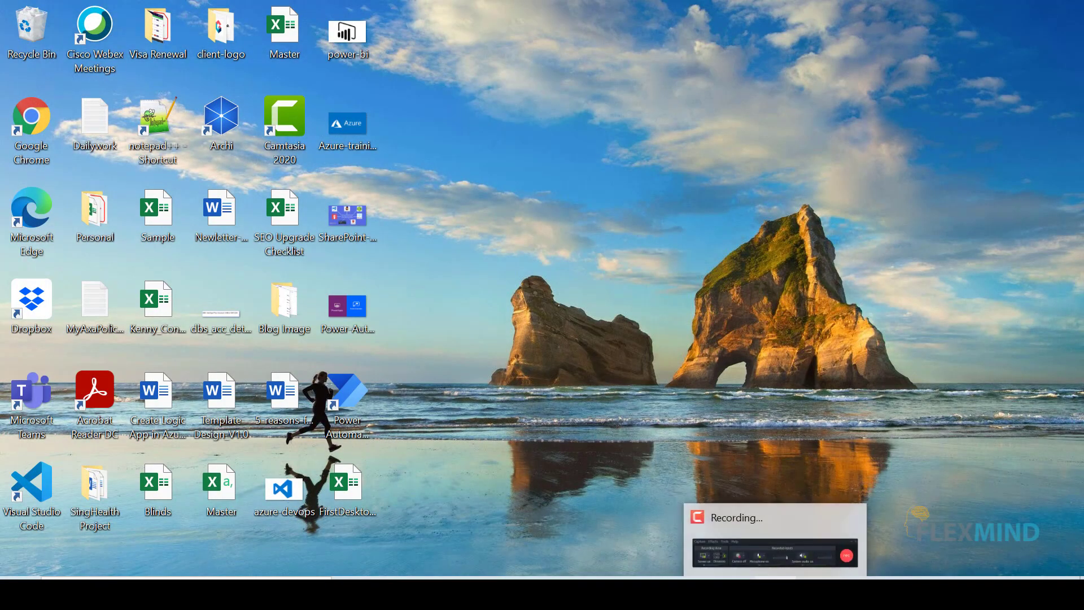